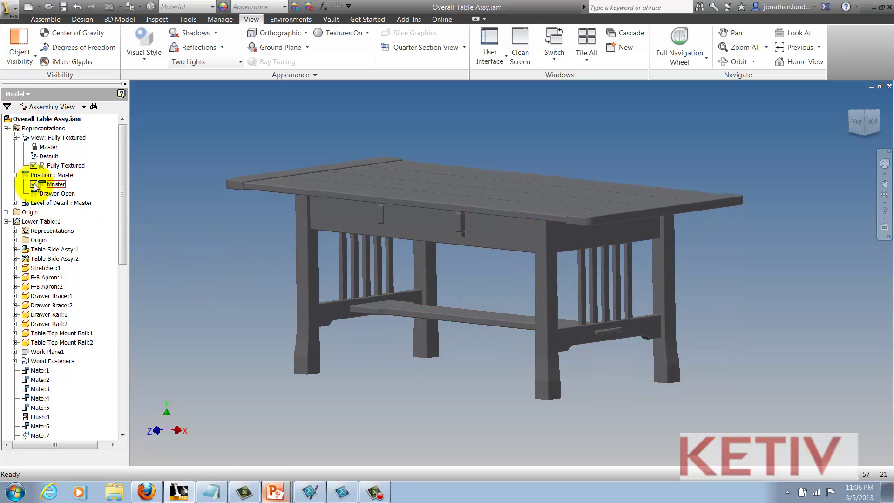
# Activate the Drawer Open position representation, then return to Master with the drawer closed
pyautogui.click(57, 194)
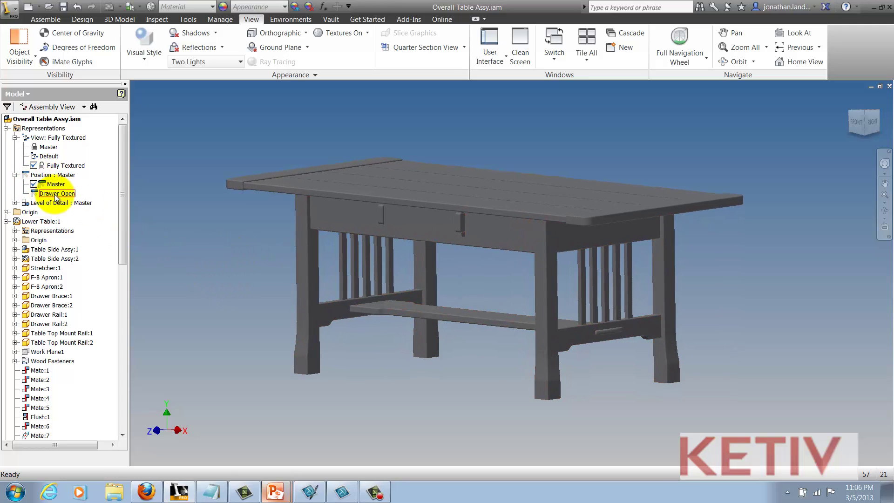
pyautogui.doubleClick(36, 193)
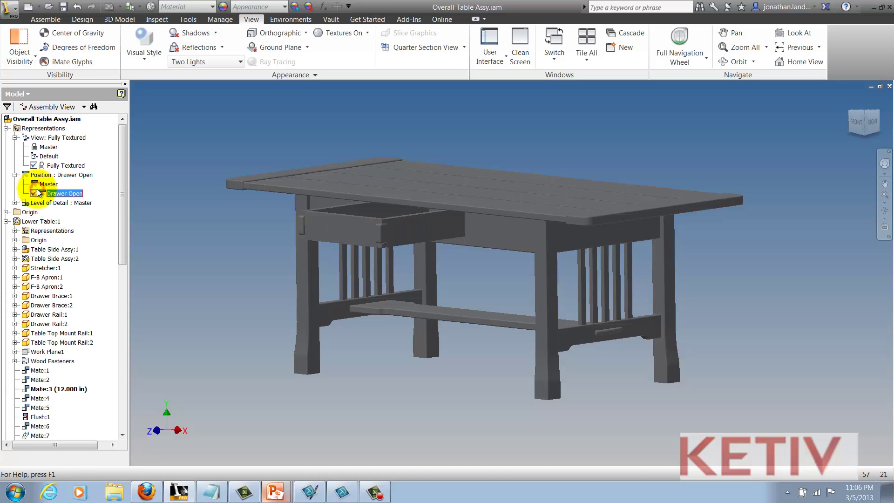
pyautogui.doubleClick(42, 185)
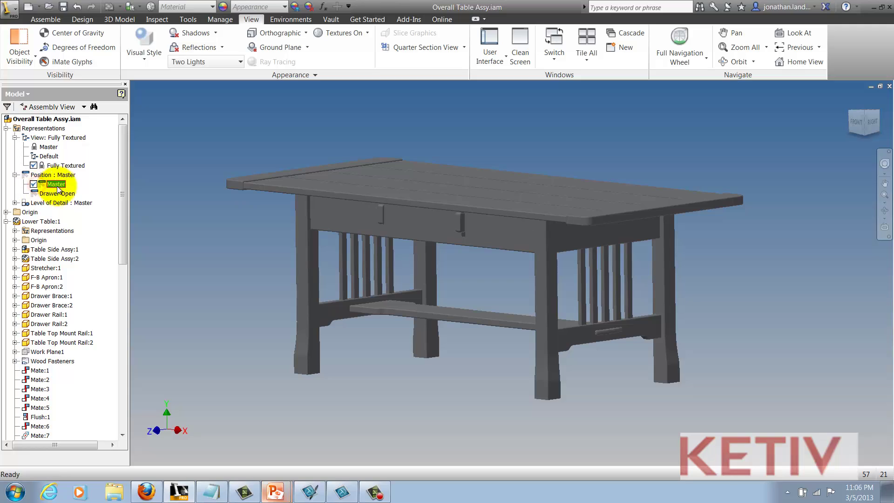
pyautogui.click(158, 142)
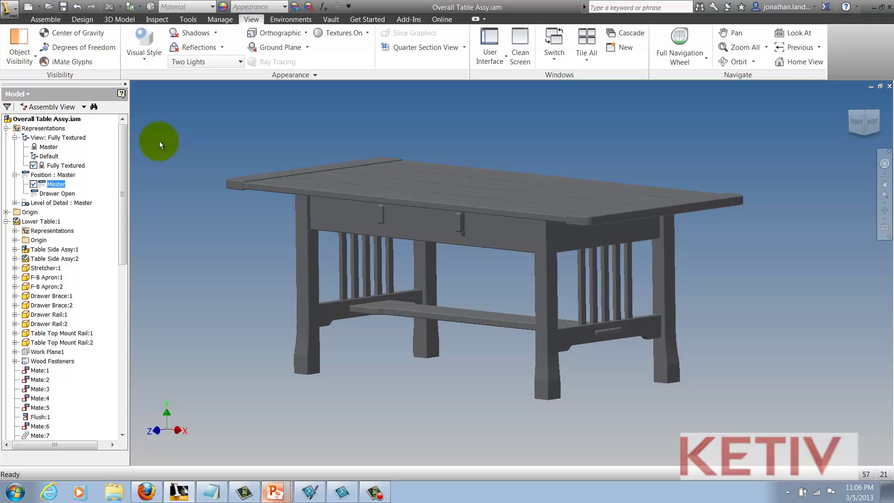
pyautogui.scroll(-2, 159, 141)
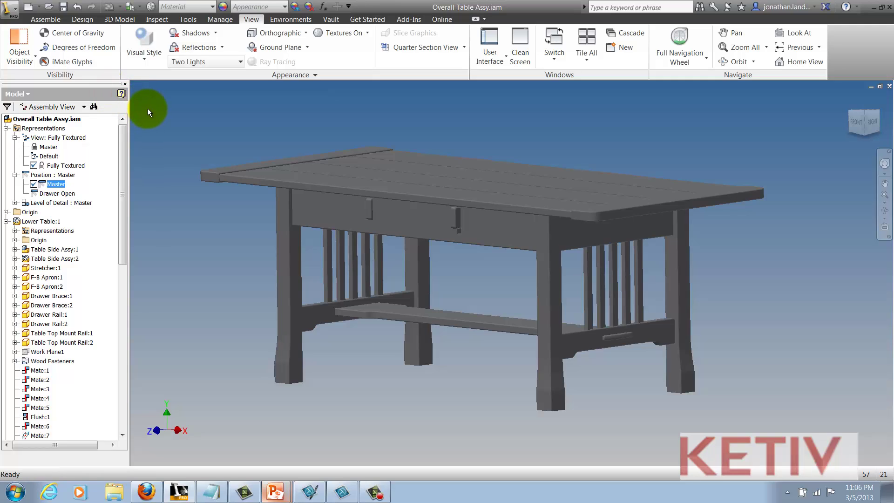
# Launch Suite Workflows > Showcase Realistic Presentation from the application menu
pyautogui.click(14, 15)
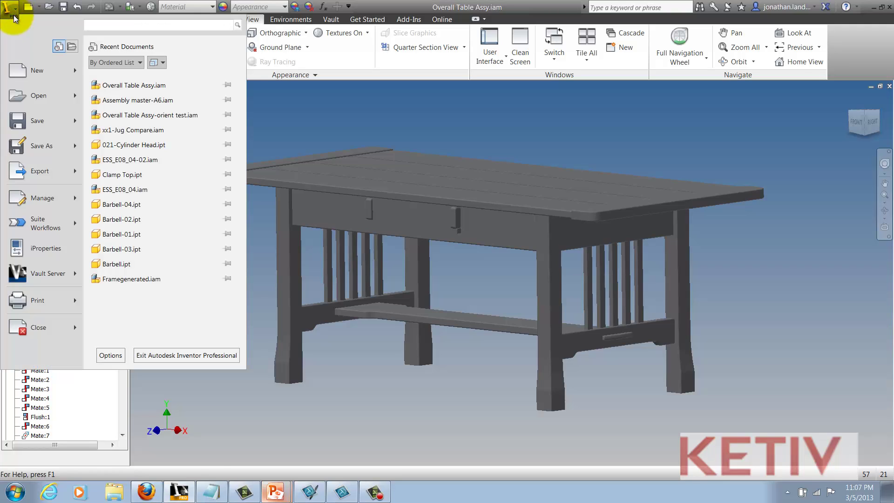
pyautogui.moveTo(38, 223)
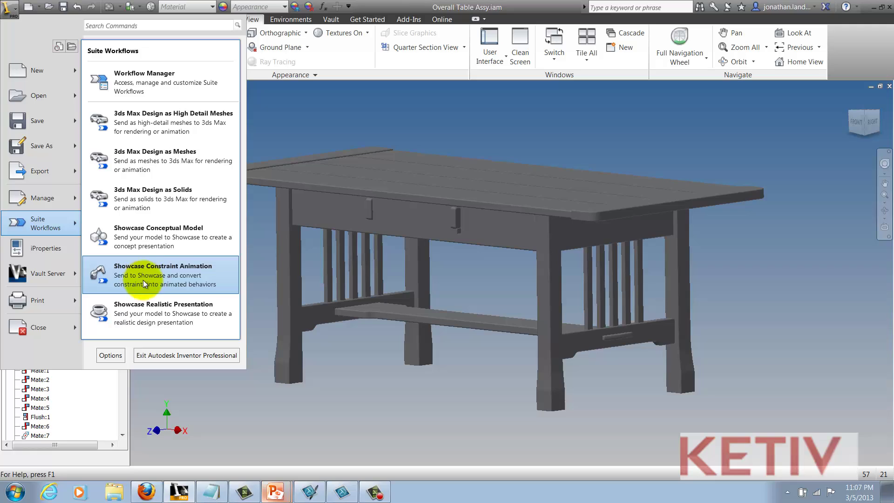
pyautogui.click(141, 312)
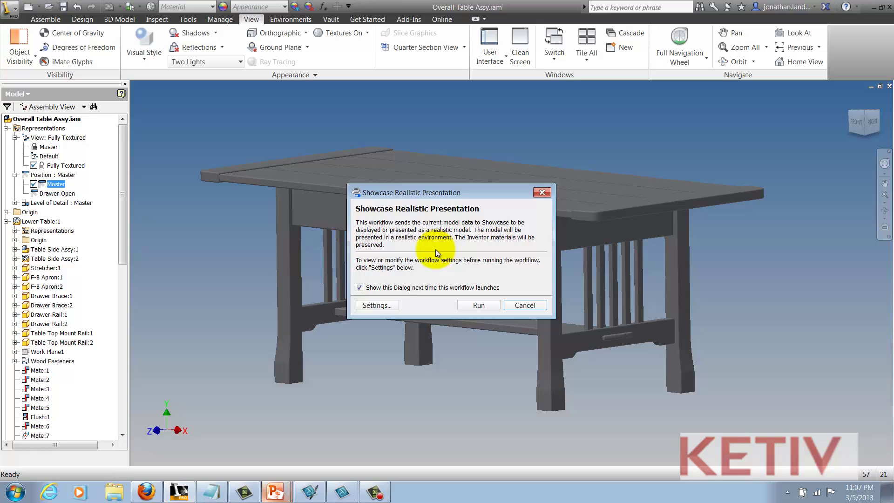
# In the workflow settings, keep the 001-All-Purpose preset and Realistic - Both Shadows and Ambient Shadows style
pyautogui.click(389, 308)
pyautogui.moveTo(463, 386); pyautogui.dragTo(460, 432)
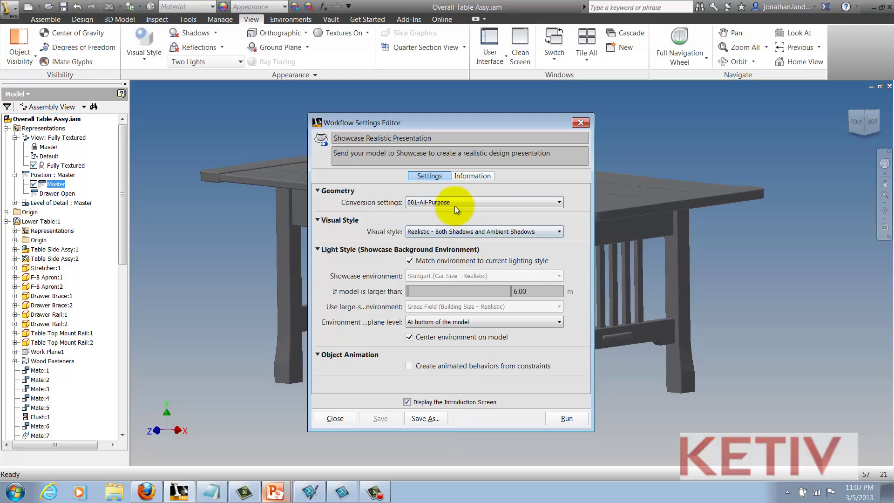
pyautogui.click(560, 202)
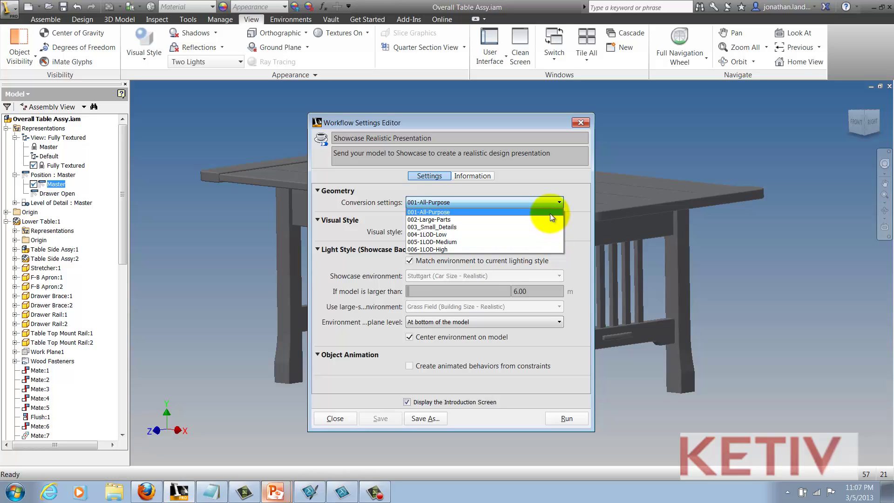
pyautogui.click(549, 213)
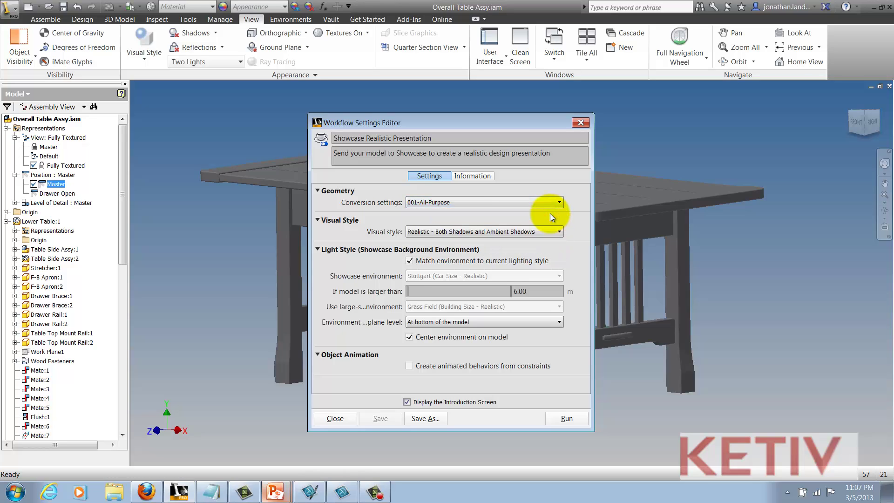
pyautogui.click(548, 231)
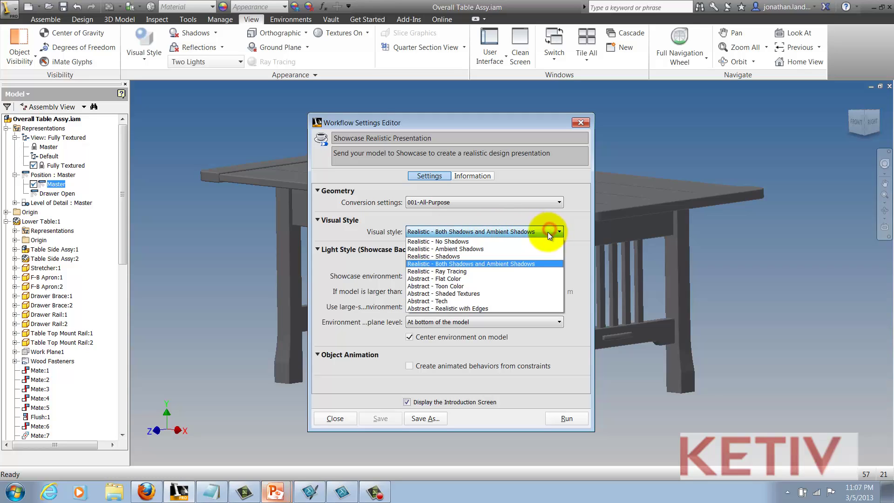
pyautogui.click(533, 267)
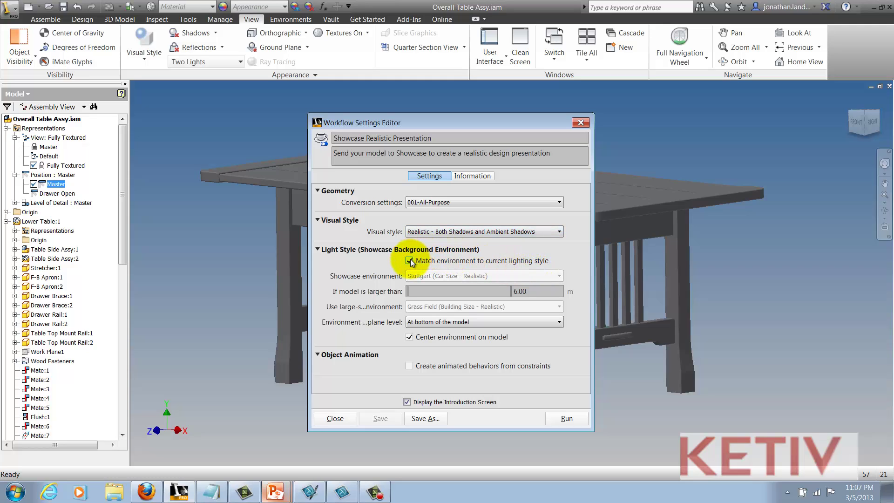
# Keep Match environment checked, set the plane level At bottom of the model, and run
pyautogui.click(410, 260)
pyautogui.click(523, 277)
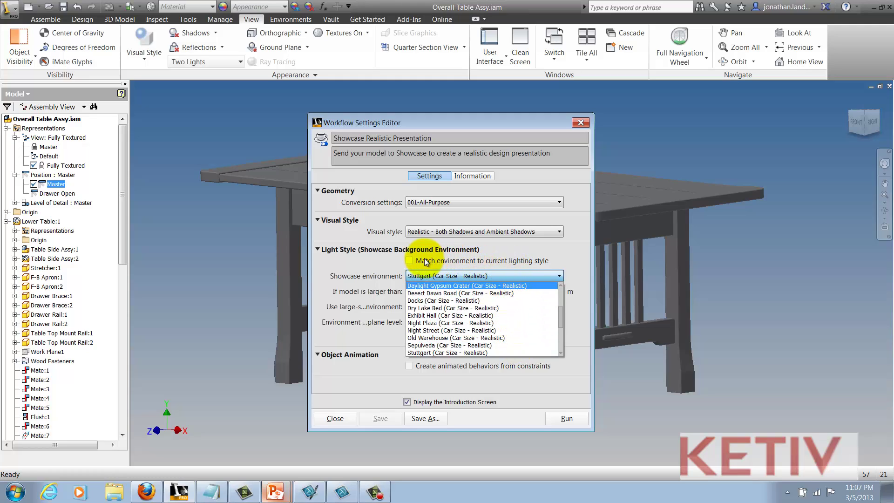
pyautogui.click(410, 260)
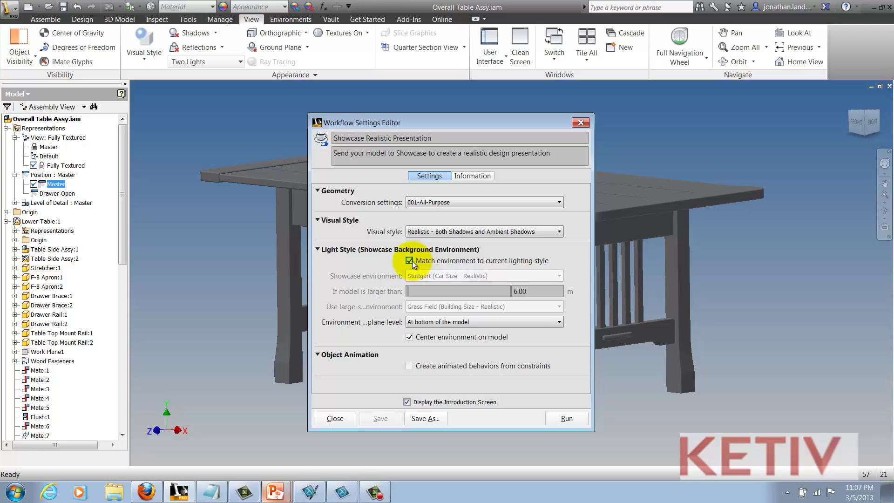
pyautogui.click(440, 322)
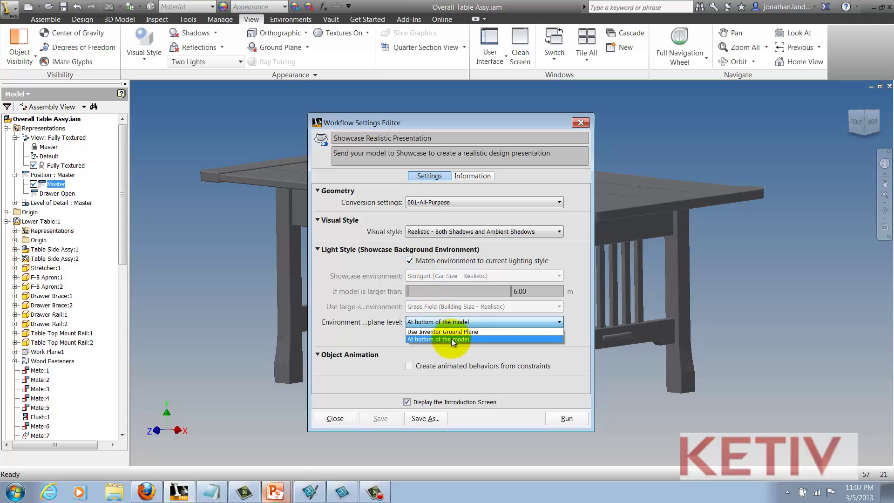
pyautogui.click(452, 338)
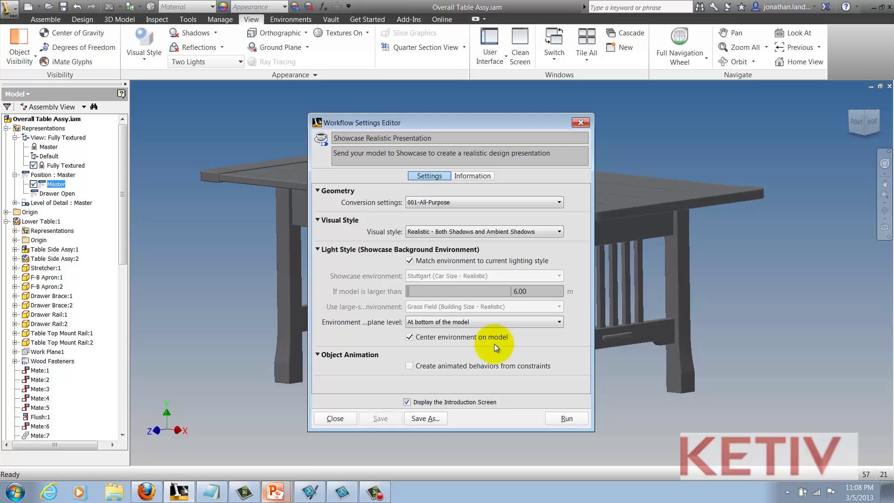
pyautogui.click(564, 418)
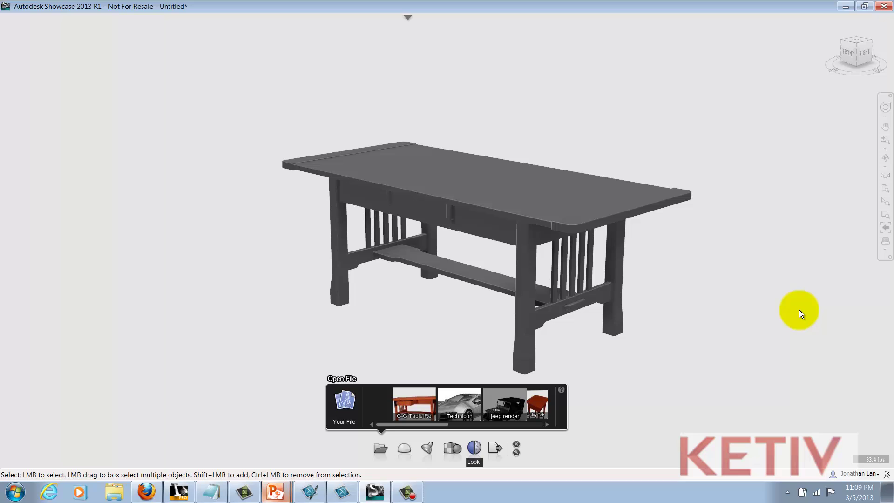
# Orbit the table loaded in the new Showcase scene to a new angle
pyautogui.keyDown('alt'); pyautogui.moveTo(674, 268); pyautogui.dragTo(674, 269); pyautogui.keyUp('alt')
# Place the table on the ID Hardwood environment and apply the Master alternative in Alternative Lineups
pyautogui.press('e')
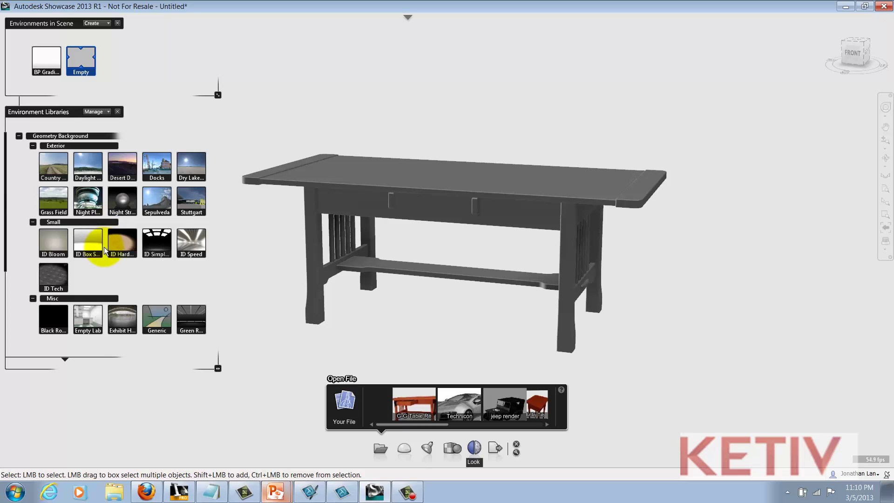
pyautogui.doubleClick(134, 243)
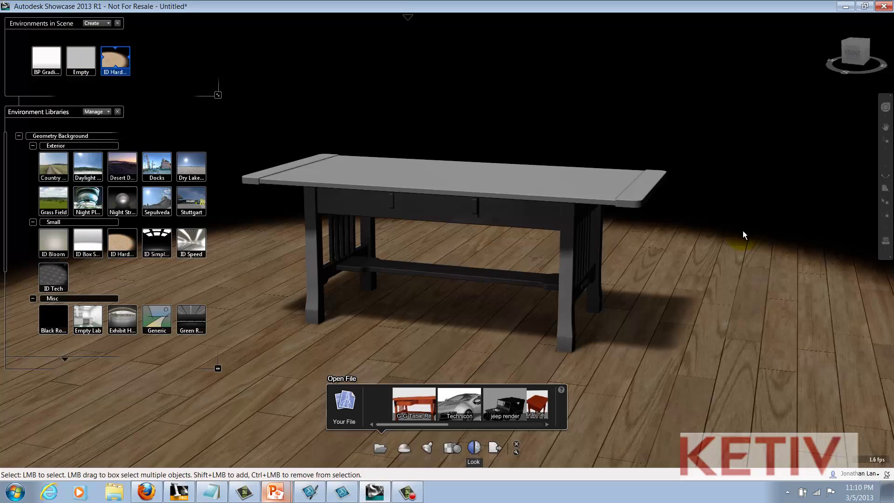
pyautogui.press('a')
pyautogui.click(757, 221)
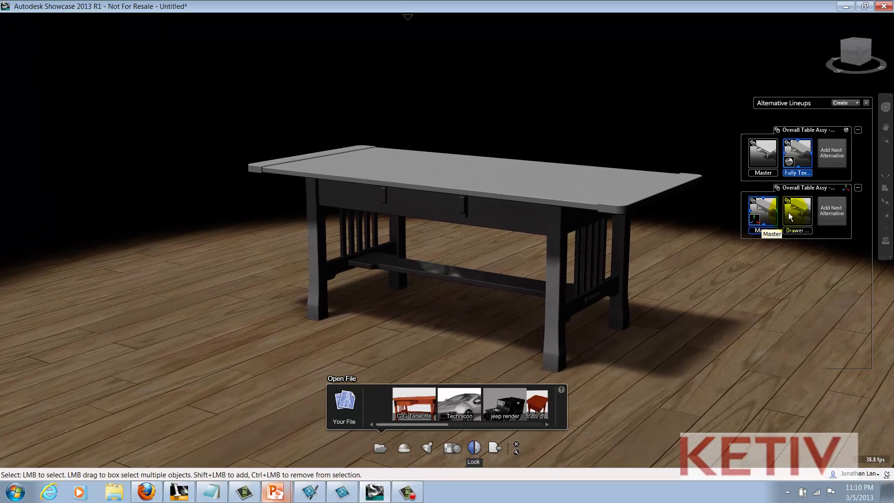
# Toggle between the Master and Drawer Open alternatives several times, ending with the drawer pulled out
pyautogui.click(772, 262)
pyautogui.click(764, 208)
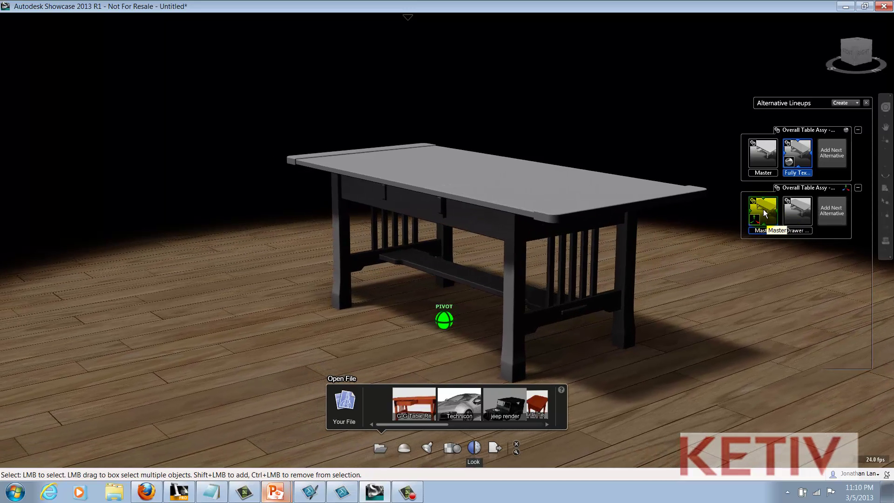
pyautogui.click(807, 208)
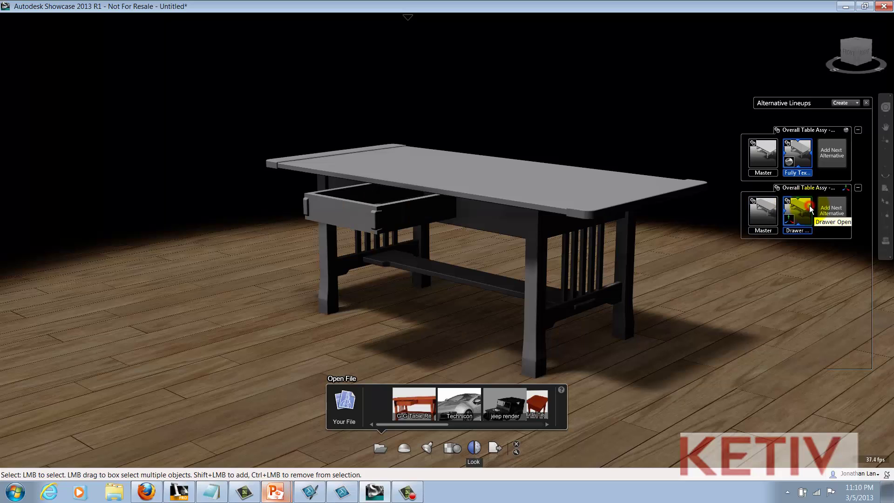
pyautogui.click(757, 206)
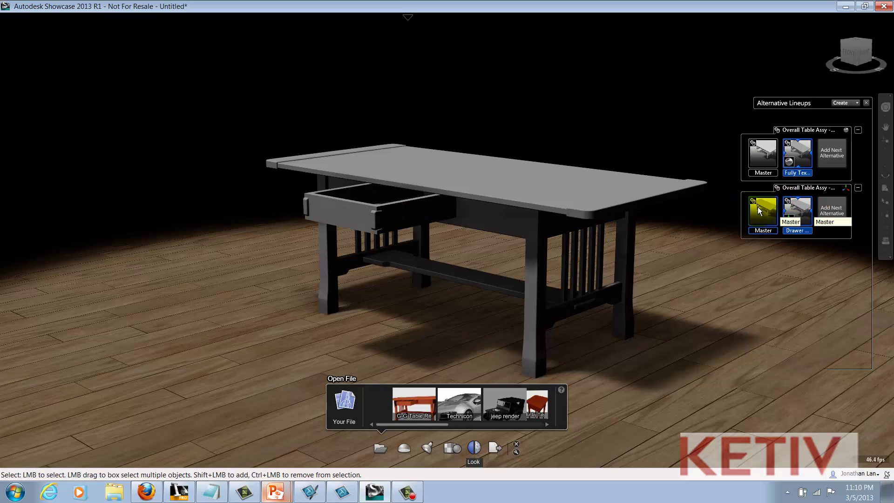
pyautogui.click(795, 210)
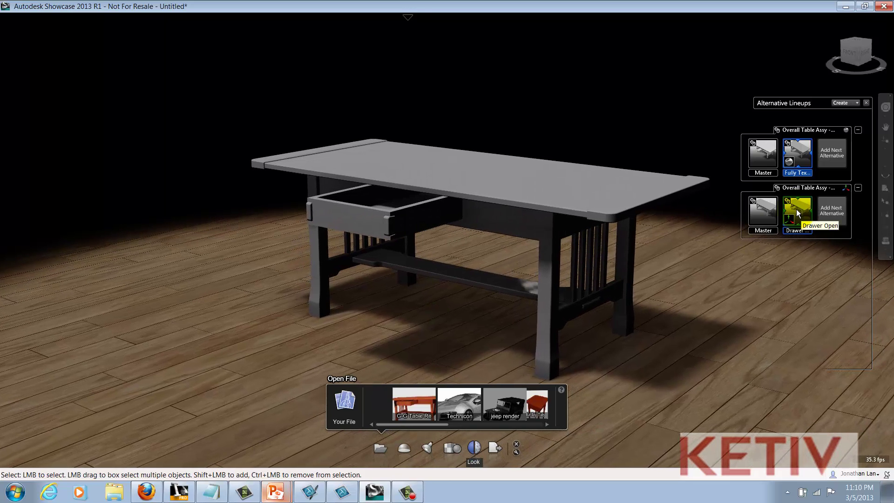
pyautogui.click(763, 205)
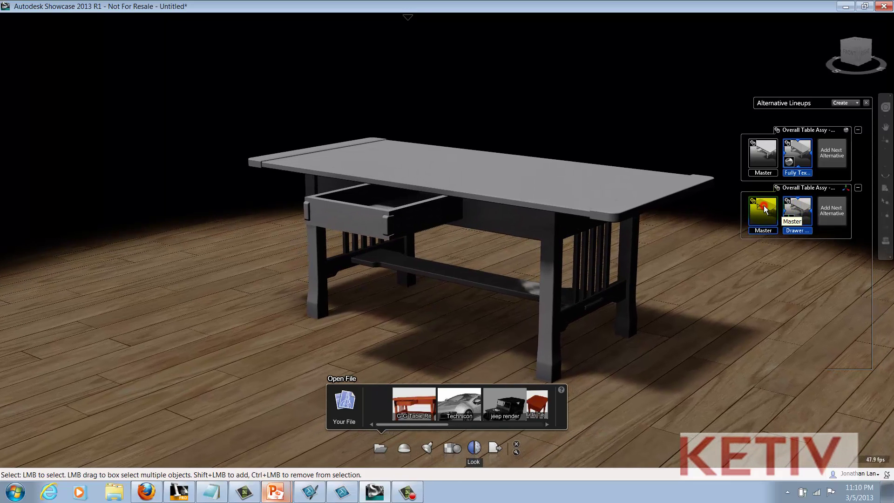
pyautogui.click(795, 207)
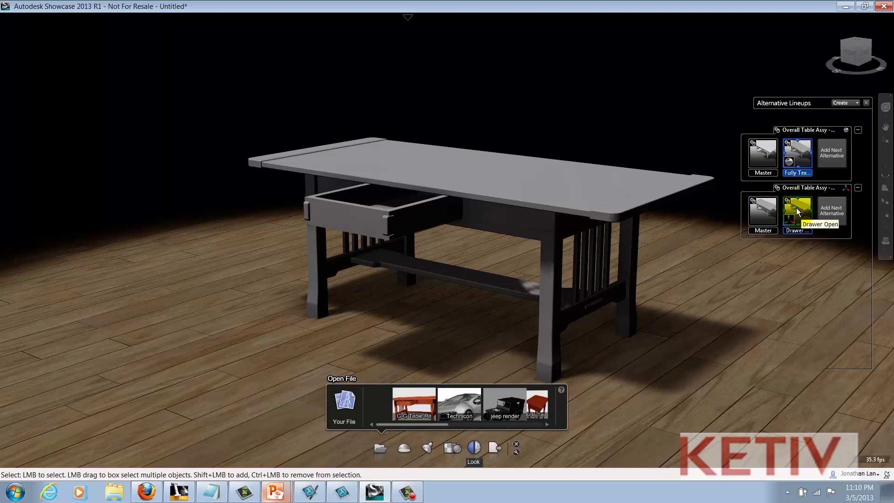